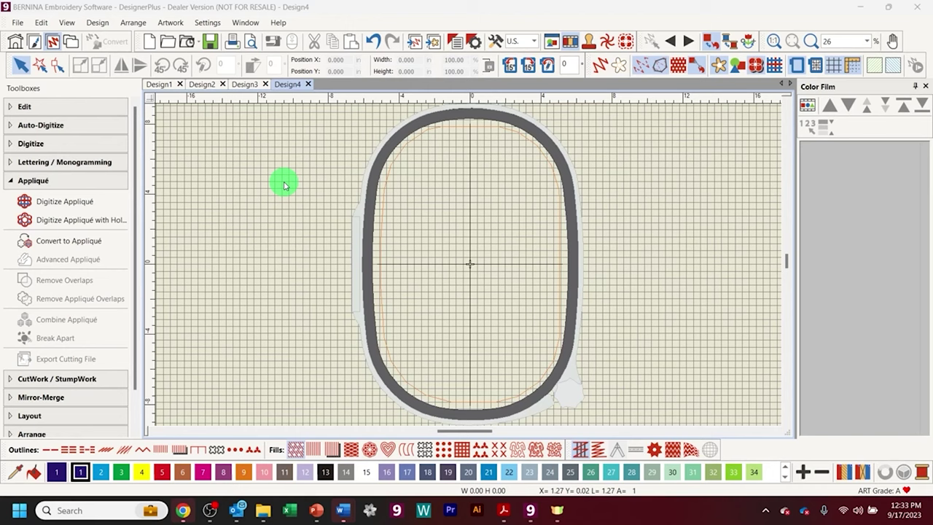
- Insert the Shape_15 mustache artwork into the design
{"action": "left_click", "coordinate": [433, 41]}
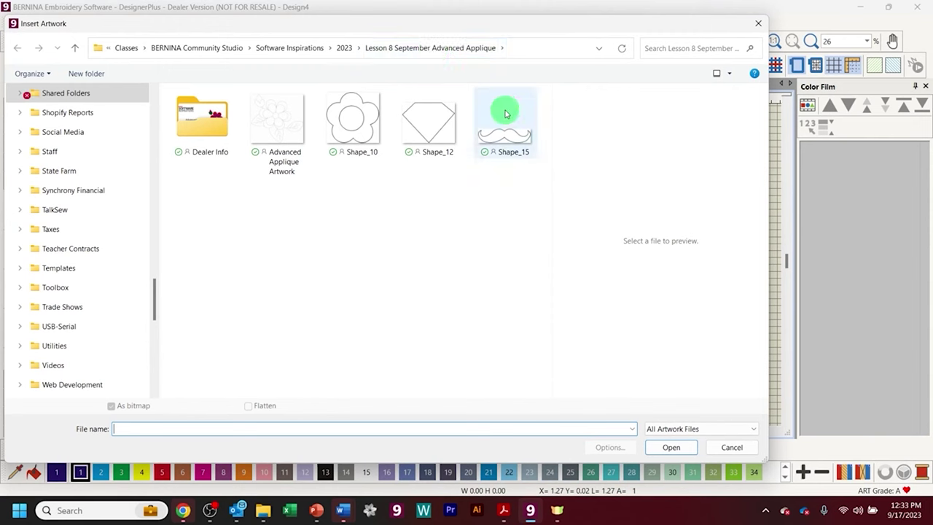
{"action": "left_click", "coordinate": [518, 142]}
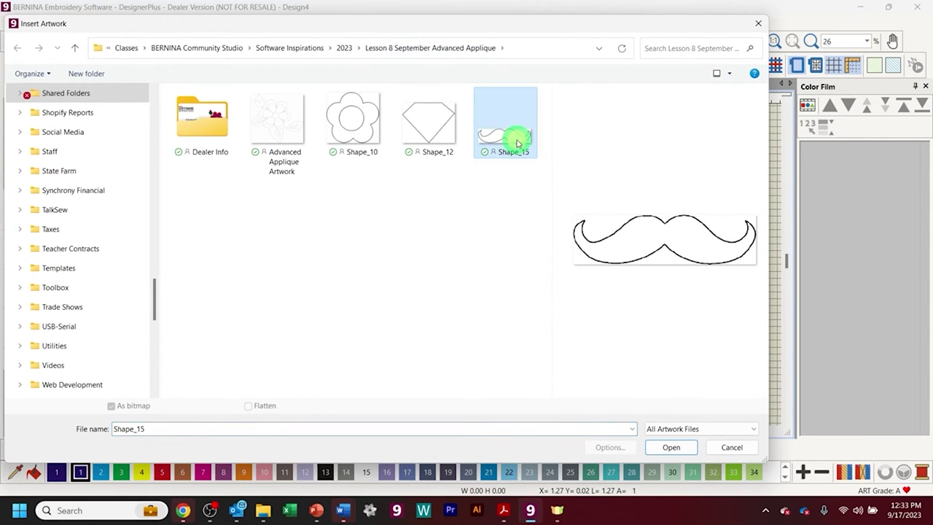
{"action": "left_click", "coordinate": [671, 448]}
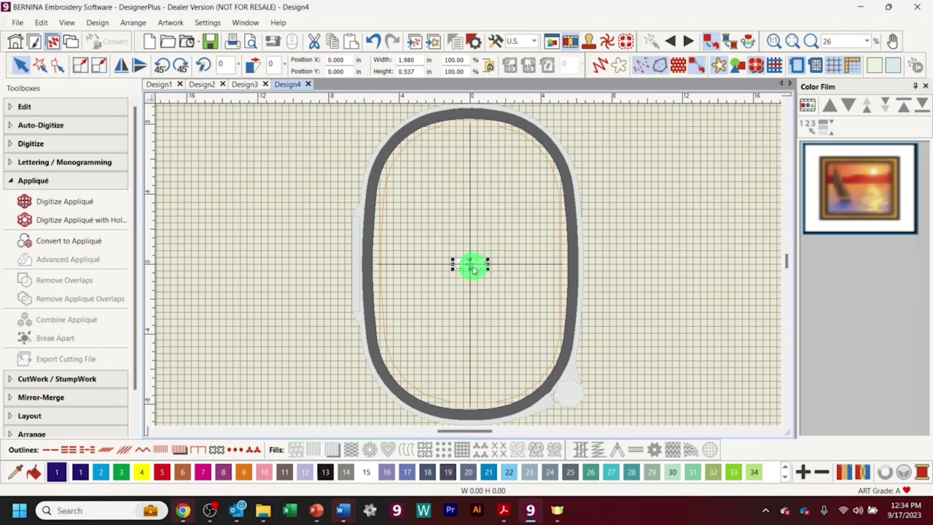
- Resize the mustache artwork proportionally to a width of 6 inches
{"action": "double_click", "coordinate": [406, 60]}
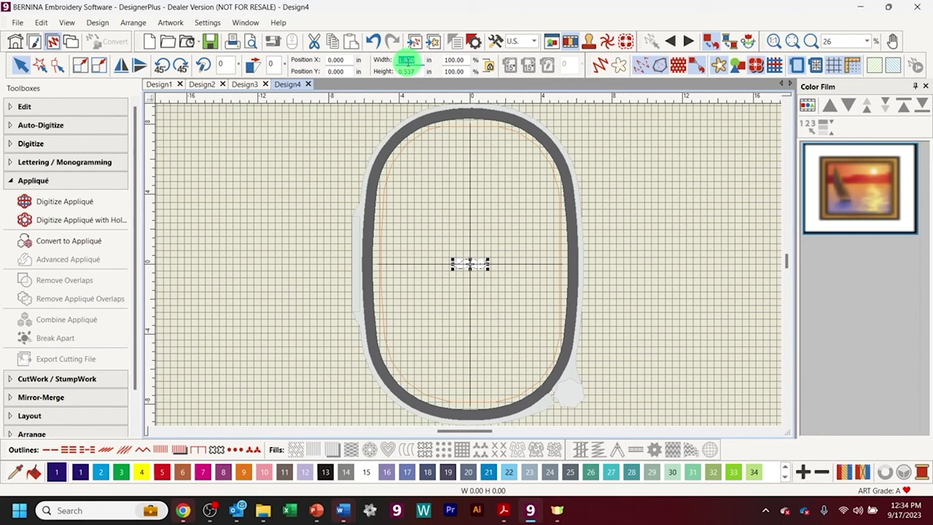
{"action": "type", "text": "5"}
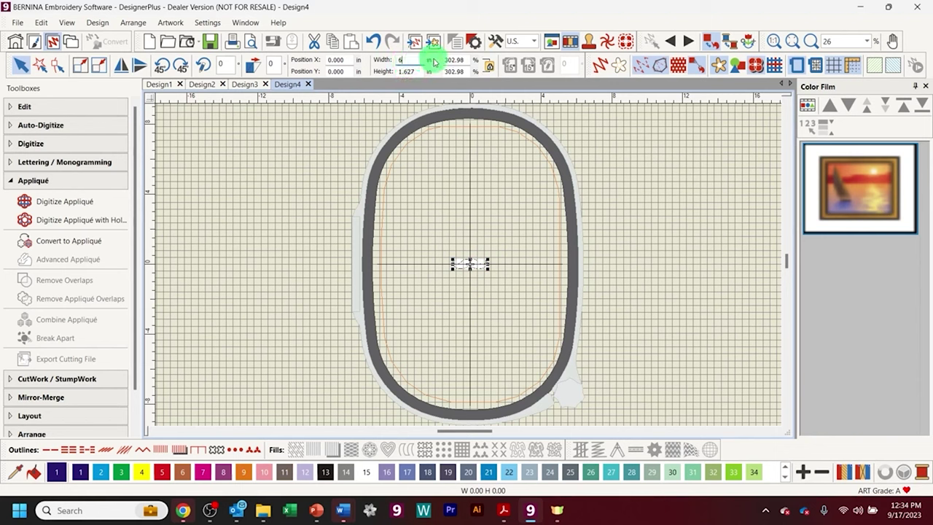
{"action": "left_click", "coordinate": [488, 67]}
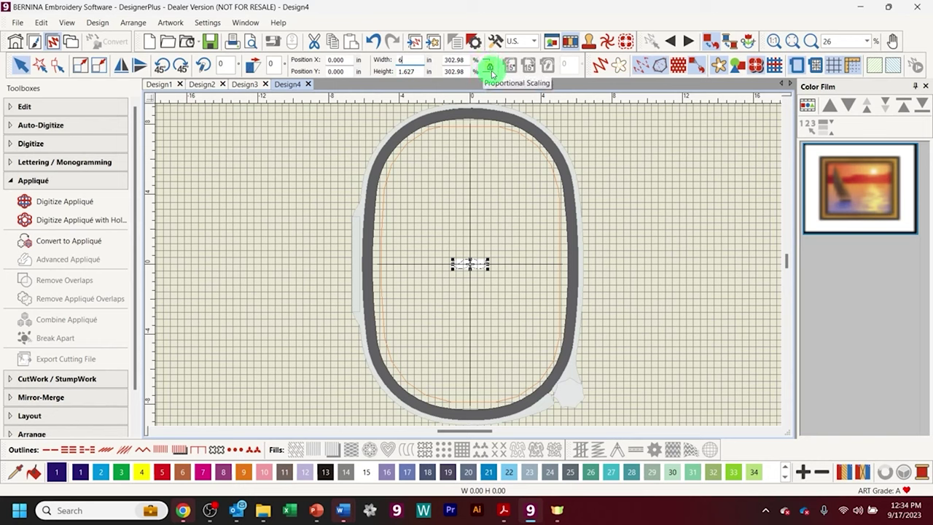
{"action": "type", "text": "6"}
{"action": "key", "text": "Return"}
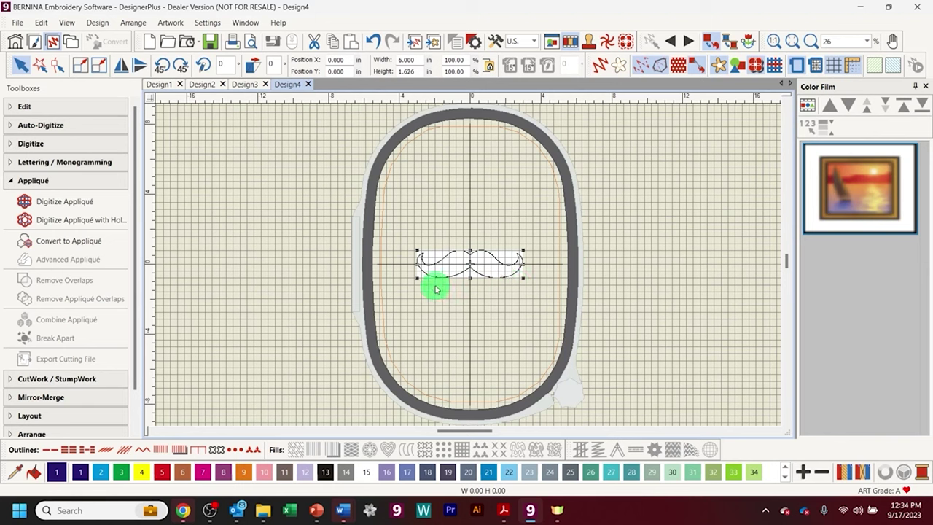
- Start Magic Wand on the mustache artwork and accept the bitmap preparation with its default processing options
{"action": "left_click", "coordinate": [20, 126]}
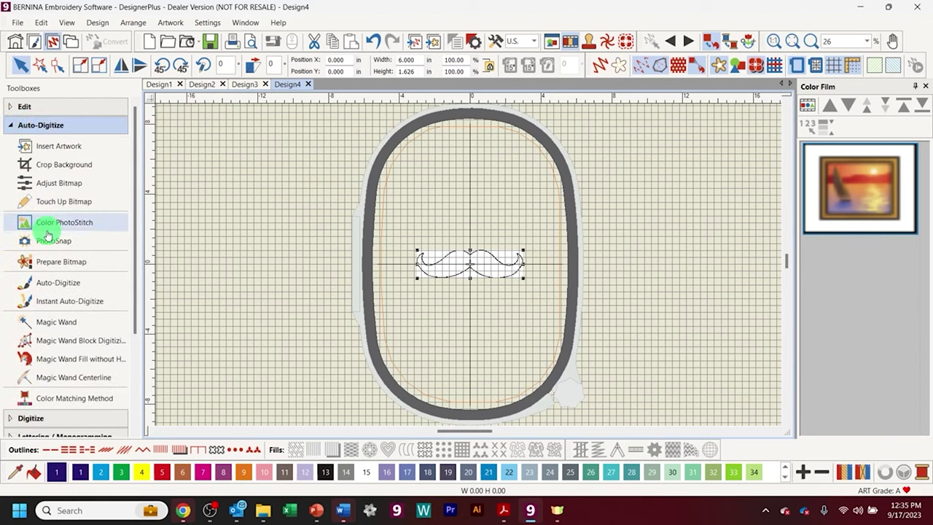
{"action": "left_click", "coordinate": [72, 322]}
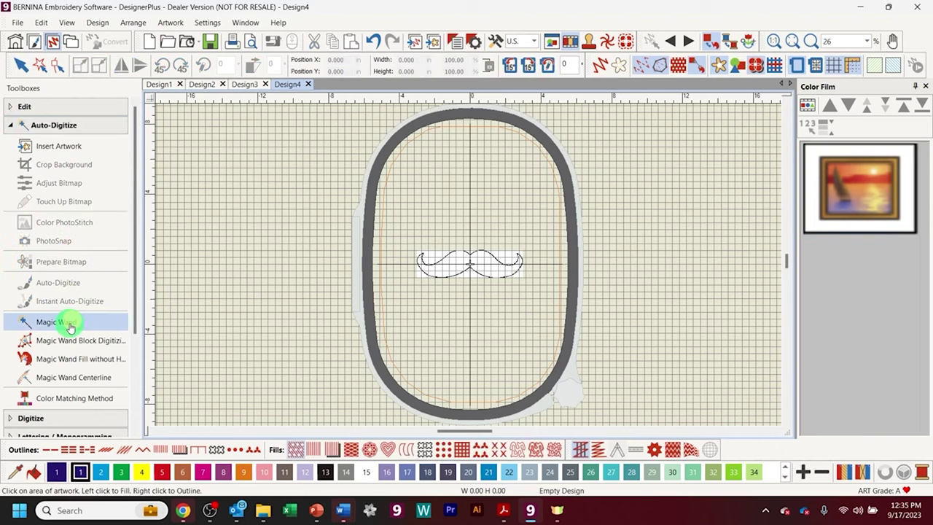
{"action": "left_click", "coordinate": [499, 269]}
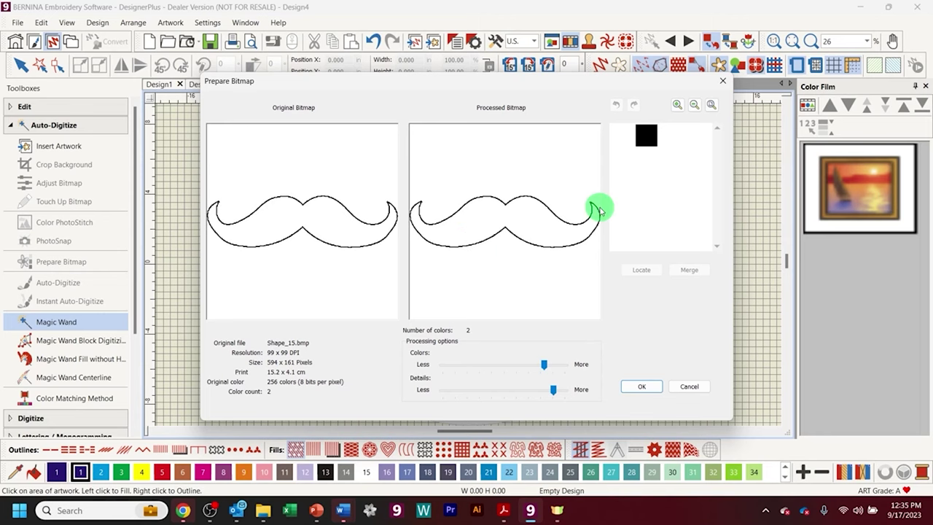
{"action": "left_click", "coordinate": [651, 386]}
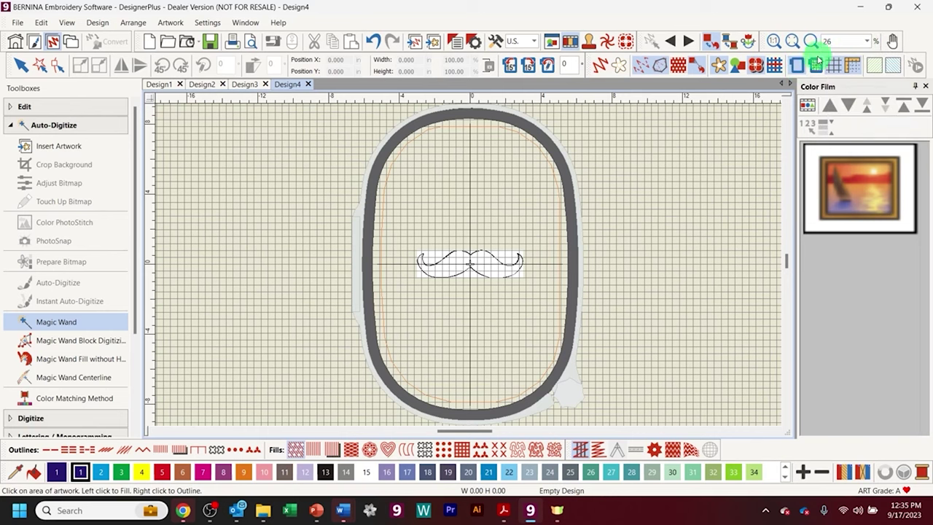
{"action": "left_click", "coordinate": [866, 42]}
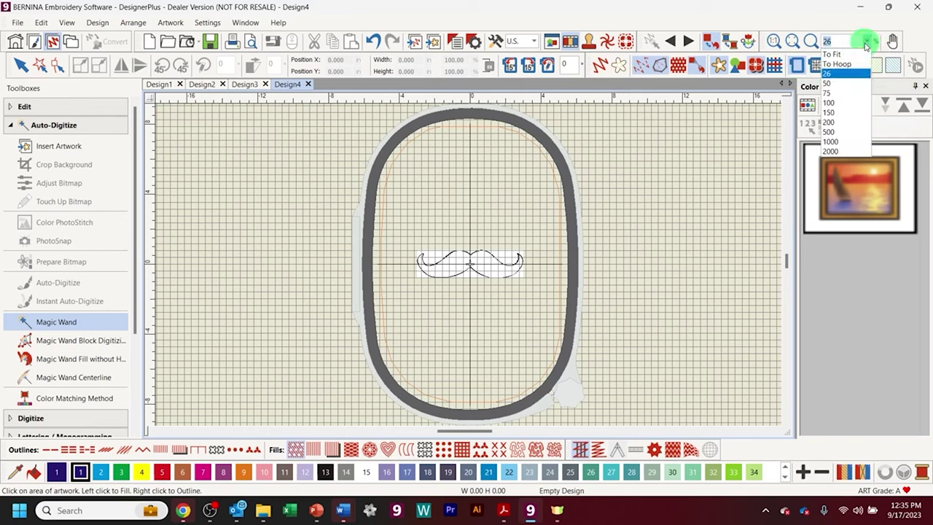
{"action": "left_click", "coordinate": [842, 65]}
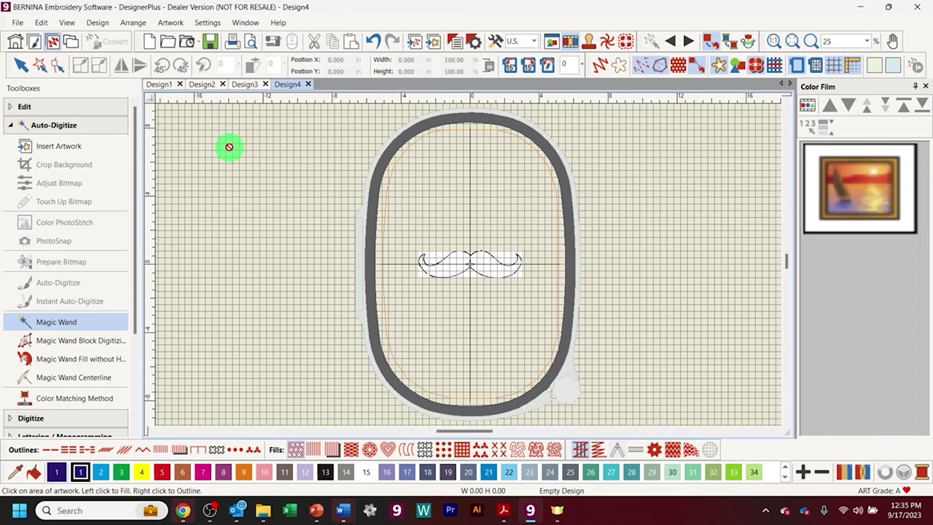
{"action": "left_click", "coordinate": [873, 43]}
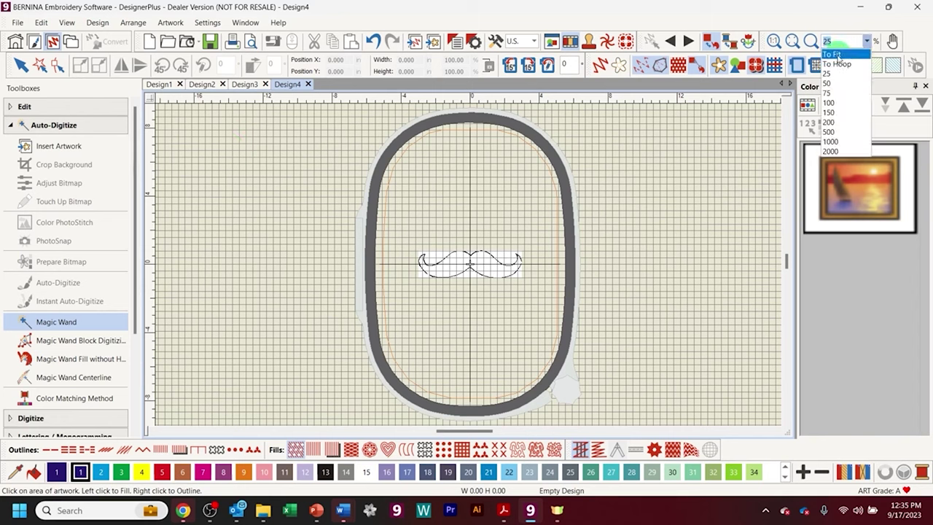
{"action": "left_click", "coordinate": [837, 55]}
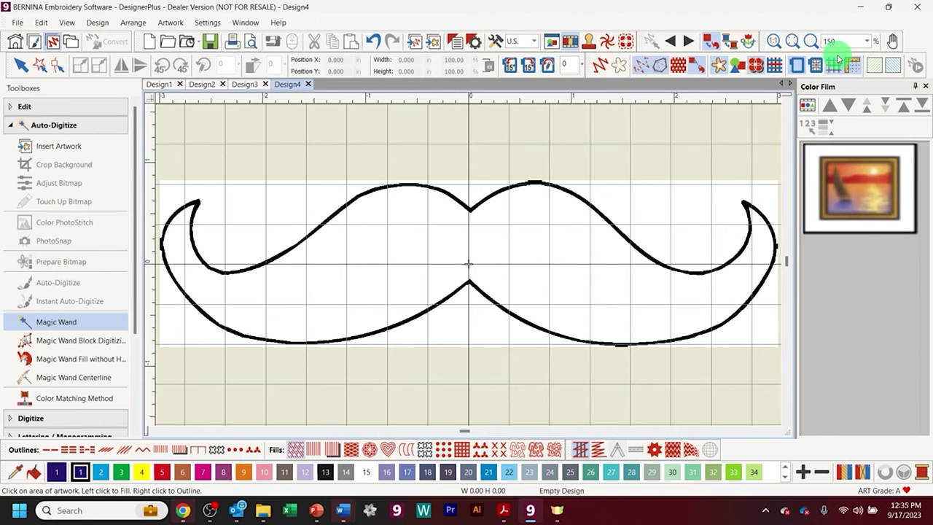
- Rotate the hoop 90° to the left in 15° increments so it lies horizontally
{"action": "left_click", "coordinate": [869, 41]}
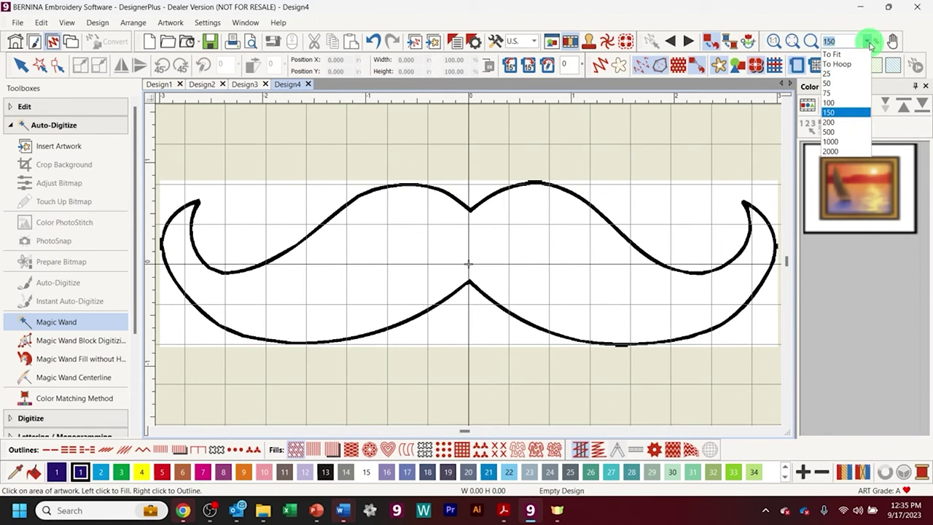
{"action": "left_click", "coordinate": [853, 65]}
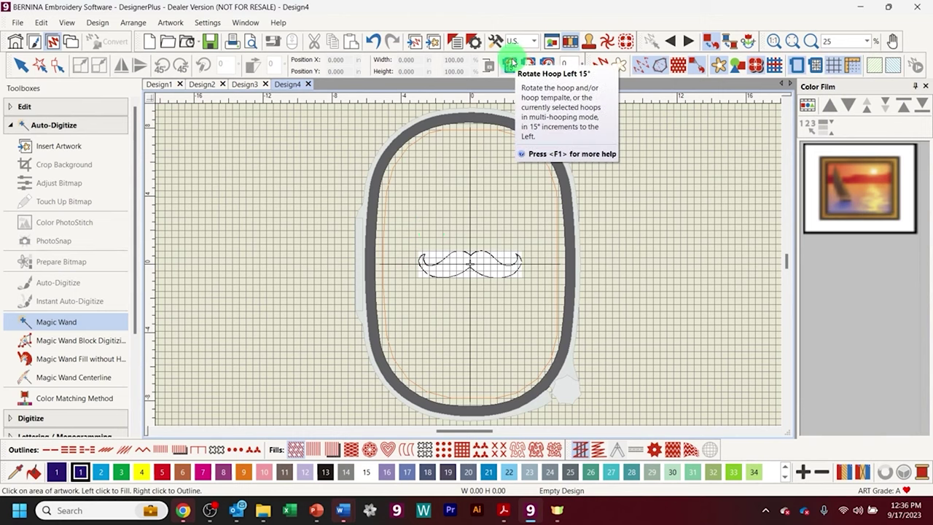
{"action": "left_click", "coordinate": [511, 66]}
{"action": "left_click", "coordinate": [511, 65]}
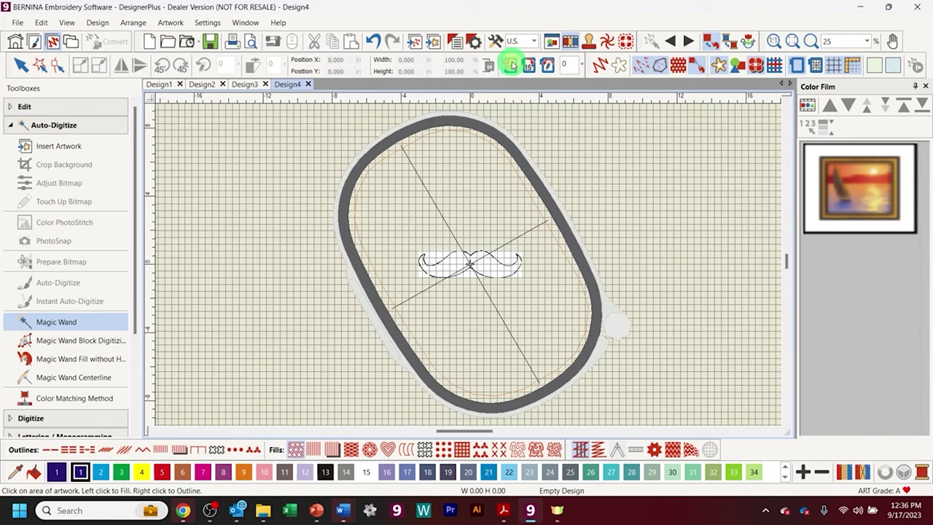
{"action": "left_click", "coordinate": [511, 66]}
{"action": "left_click", "coordinate": [511, 66]}
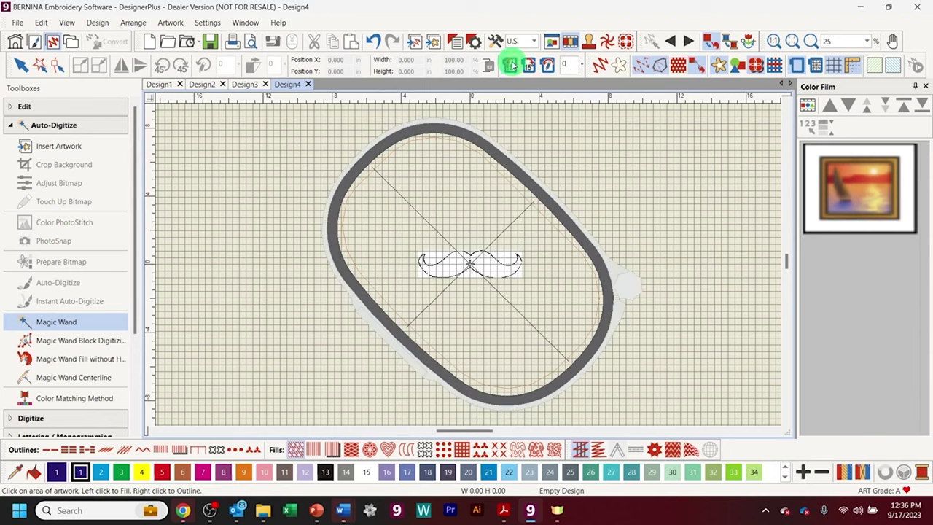
{"action": "left_click", "coordinate": [512, 66]}
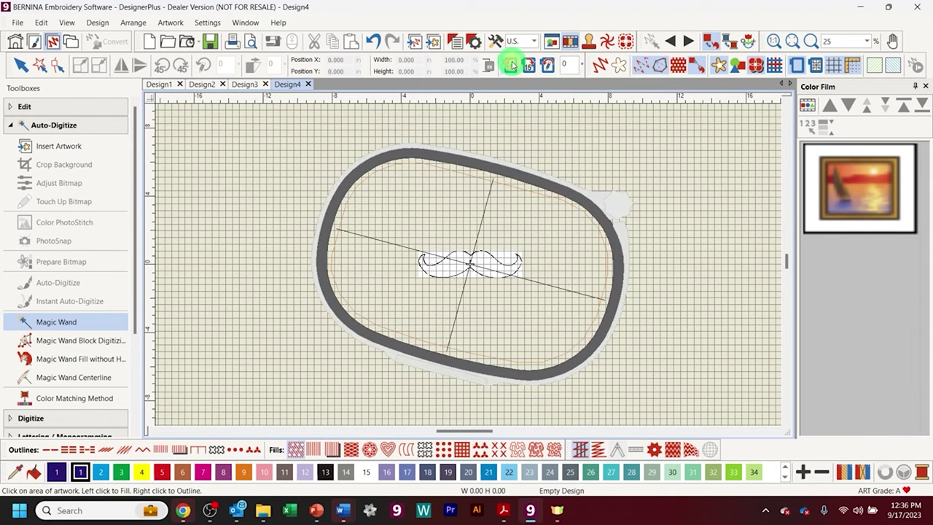
{"action": "left_click", "coordinate": [512, 65]}
{"action": "left_click", "coordinate": [510, 66]}
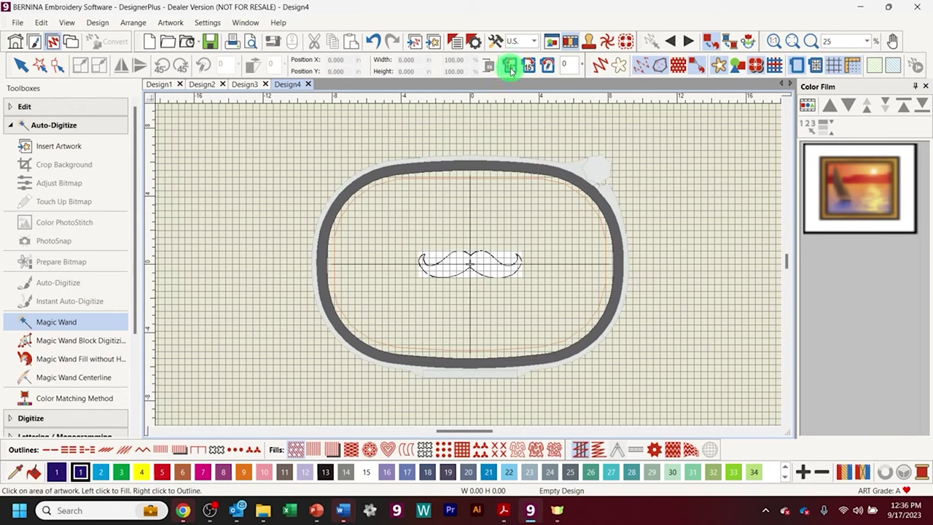
- Digitize the inside of the mustache outline as a filled embroidery object with Magic Wand
{"action": "left_click", "coordinate": [866, 41]}
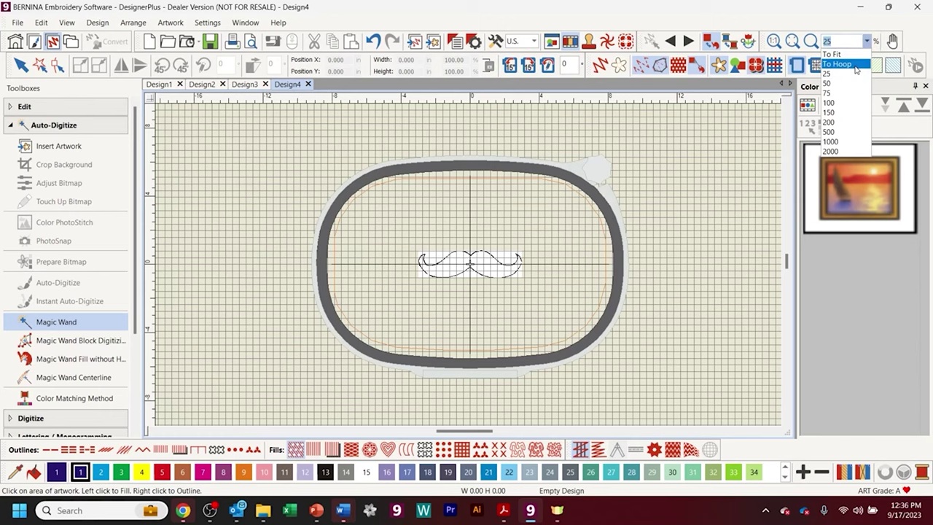
{"action": "left_click", "coordinate": [838, 64]}
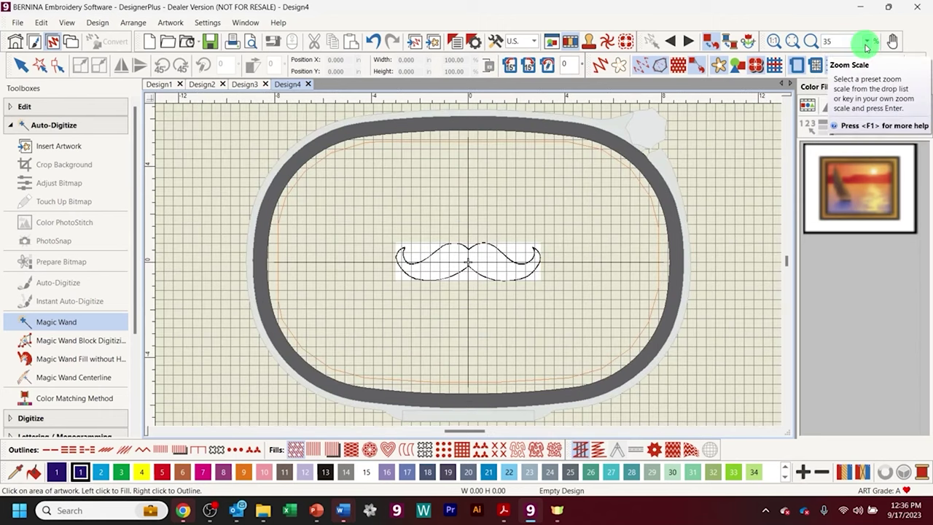
{"action": "left_click", "coordinate": [868, 41]}
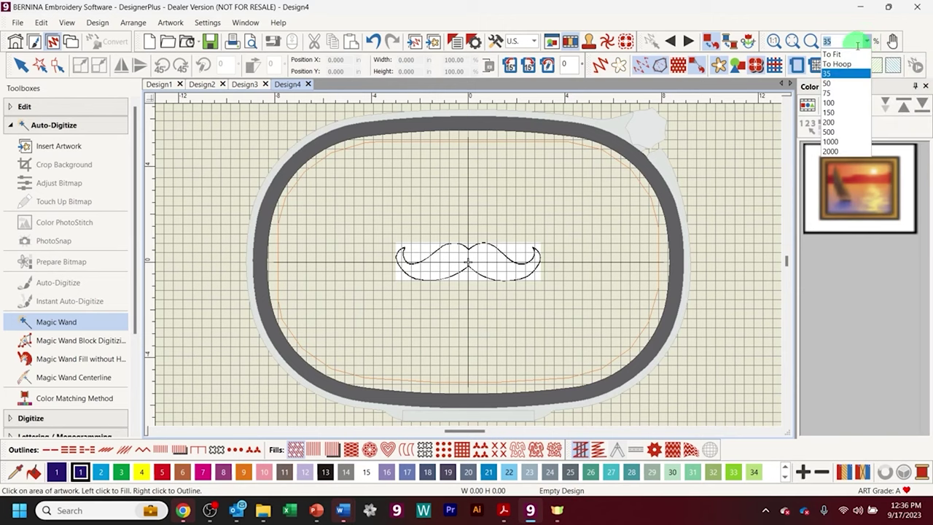
{"action": "left_click", "coordinate": [848, 56]}
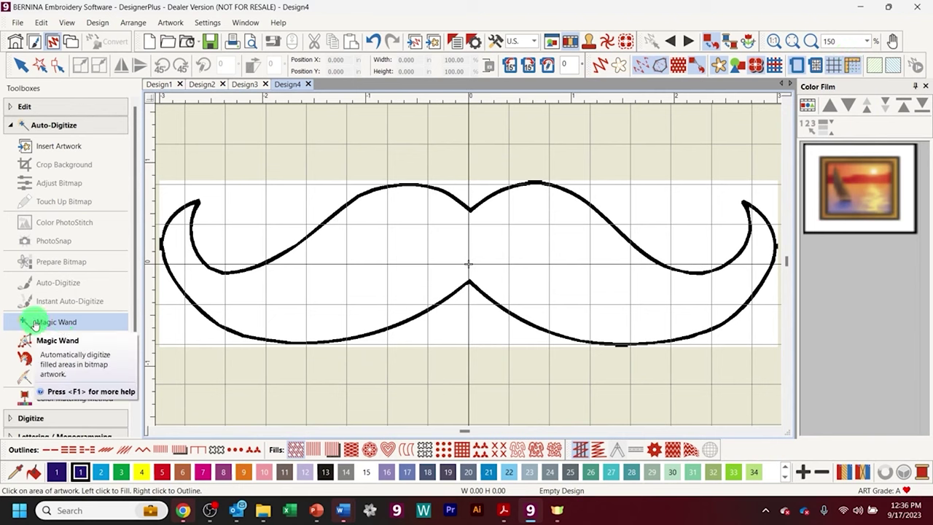
{"action": "left_click", "coordinate": [196, 294]}
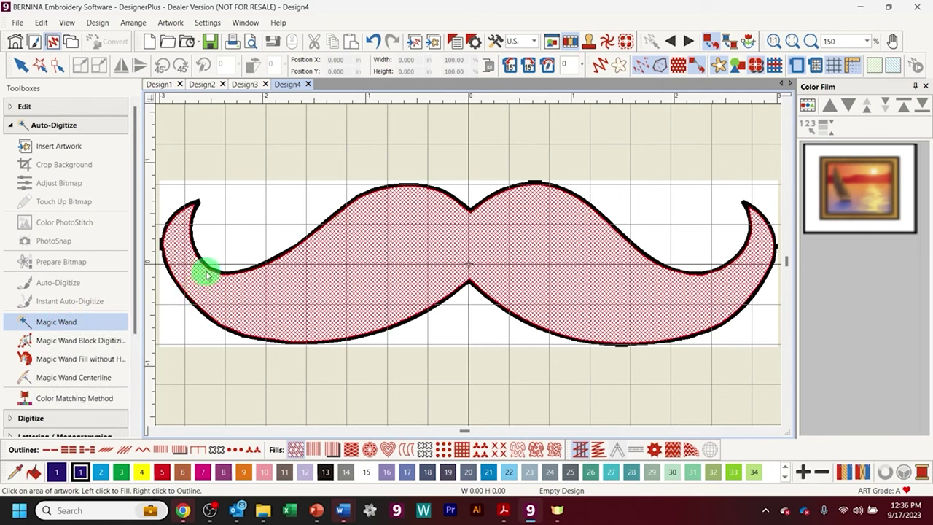
{"action": "left_click", "coordinate": [208, 235]}
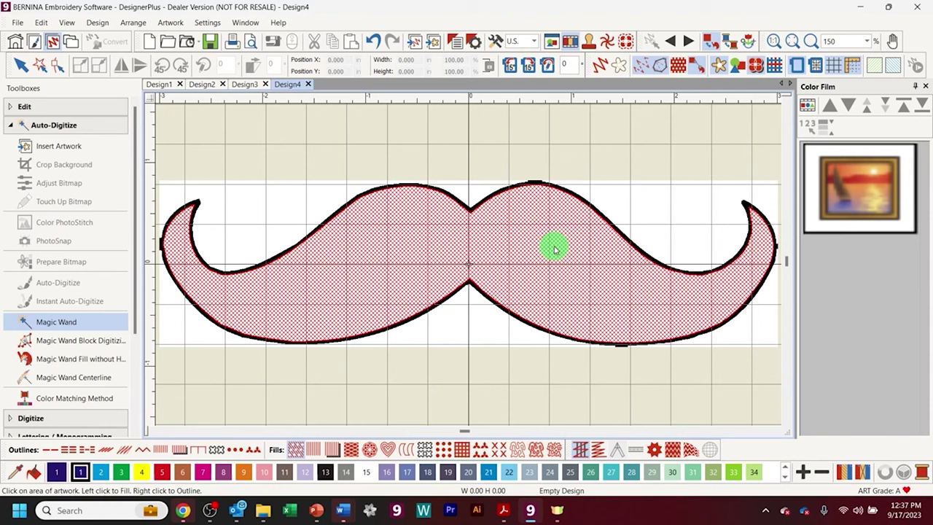
{"action": "left_click", "coordinate": [554, 249]}
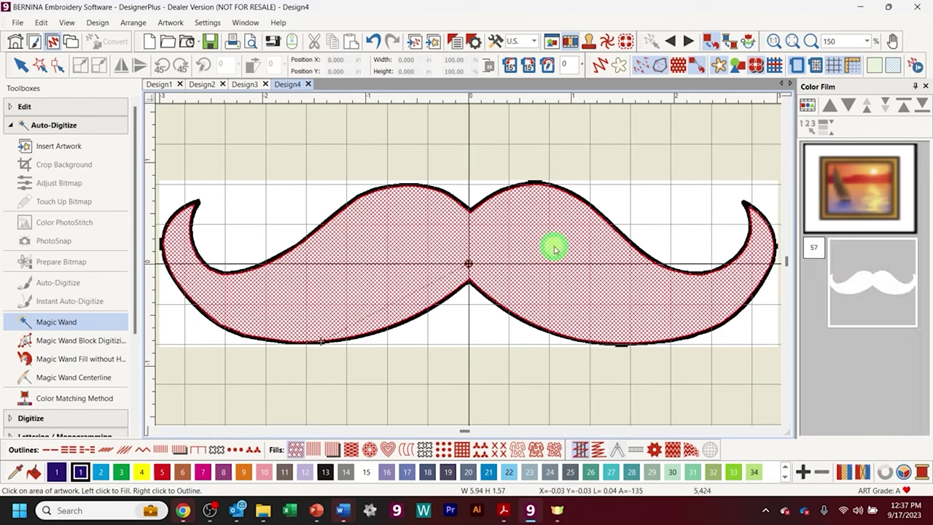
{"action": "left_click", "coordinate": [897, 293]}
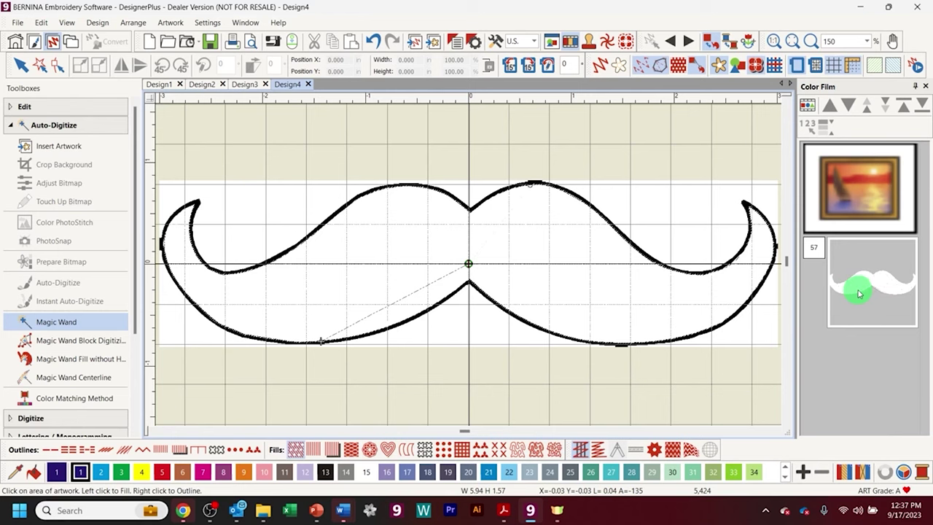
{"action": "left_click", "coordinate": [512, 341]}
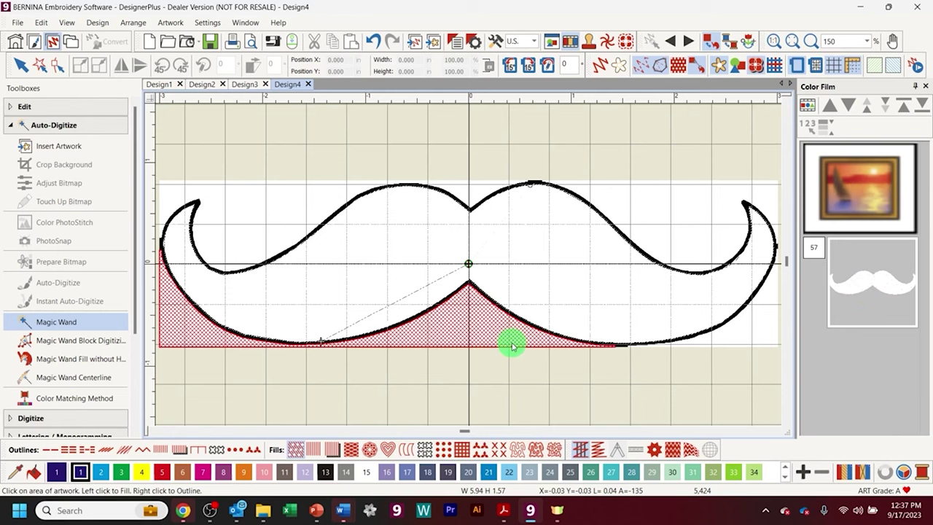
- Select the mustache fill object and check its stitches in Artistic View, then return to the plain stitch view
{"action": "left_click", "coordinate": [20, 65]}
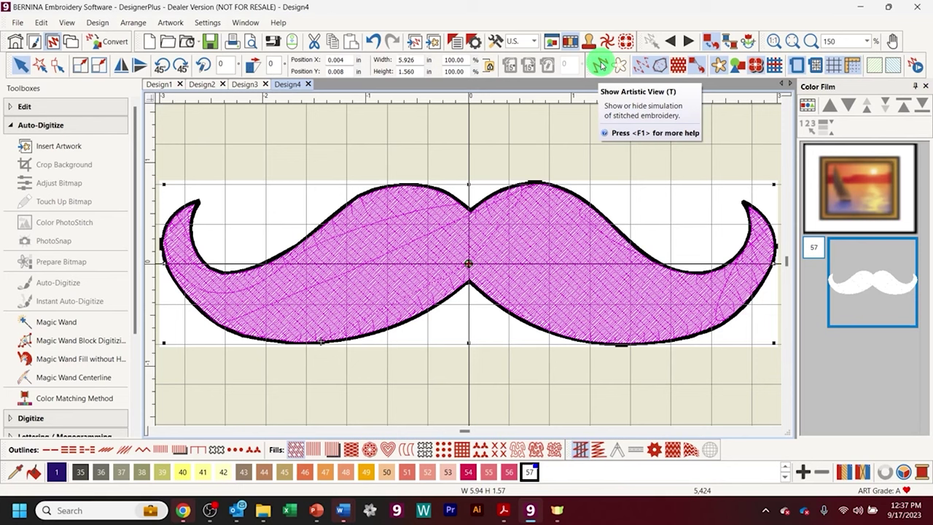
{"action": "left_click", "coordinate": [600, 65]}
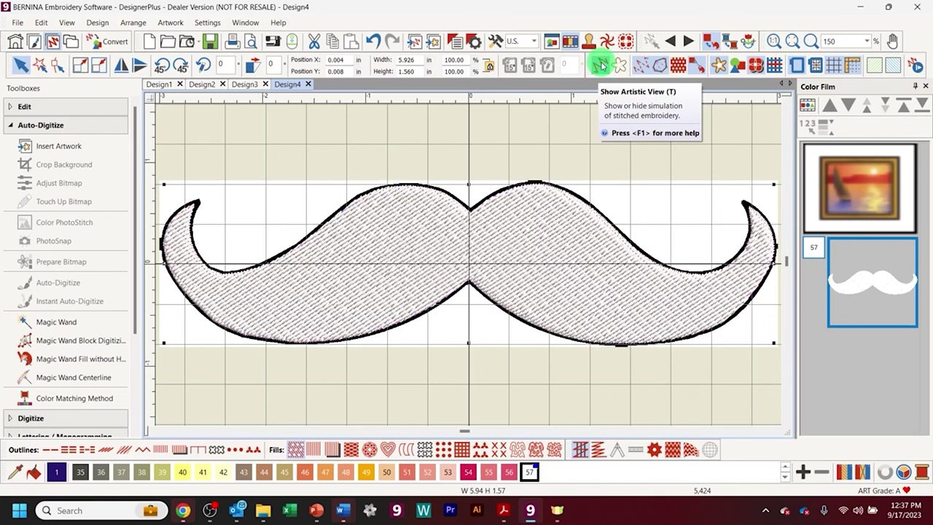
{"action": "left_click", "coordinate": [601, 65]}
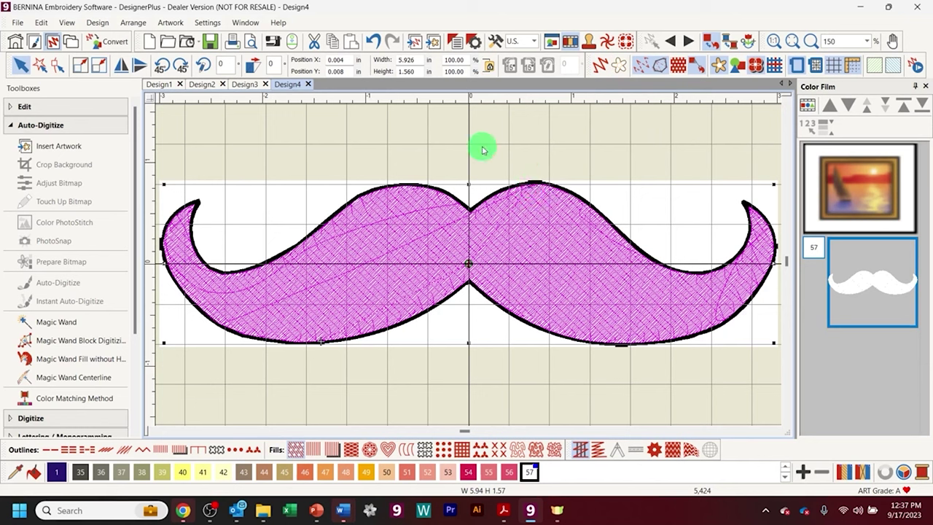
- Convert the selected mustache fill object to an appliqué object
{"action": "left_click", "coordinate": [10, 127]}
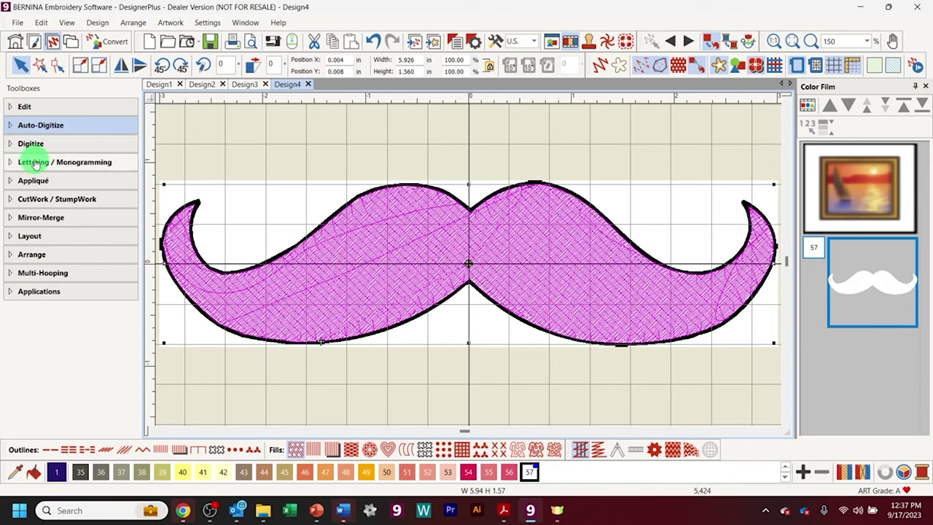
{"action": "left_click", "coordinate": [17, 182]}
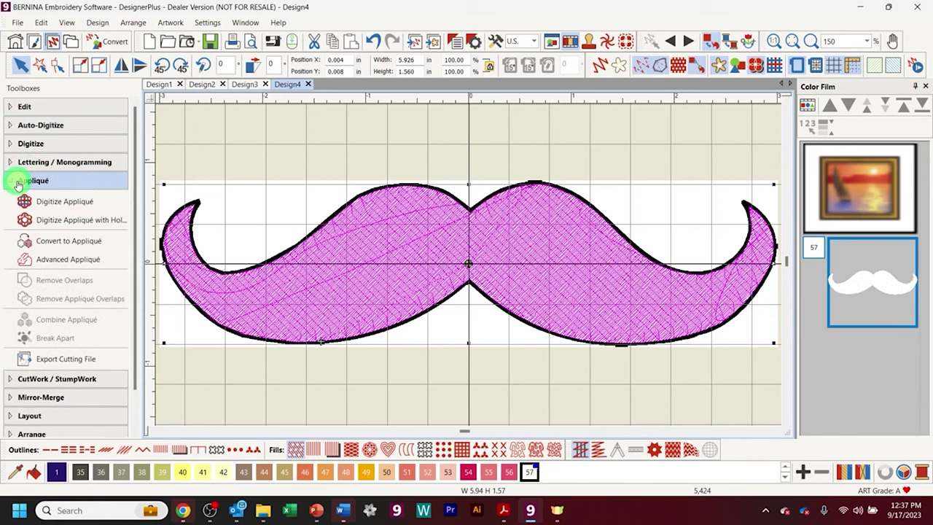
{"action": "left_click", "coordinate": [49, 243]}
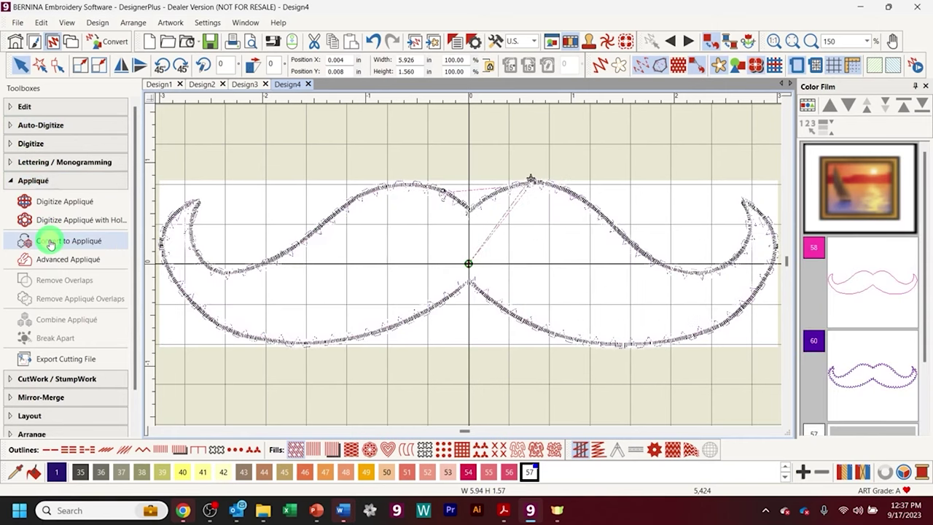
- Compare the mustache appliqué's plain stitches with its Artistic View, leaving Artistic View on
{"action": "left_click", "coordinate": [600, 66]}
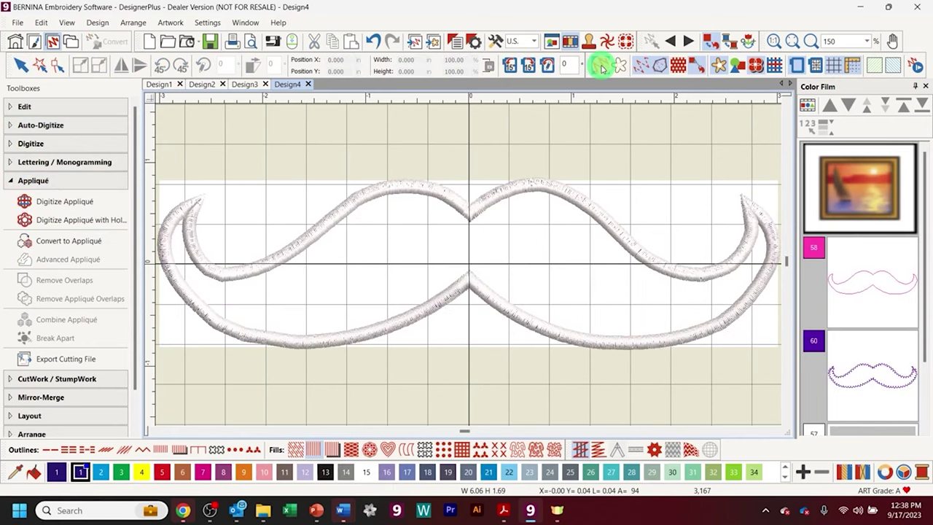
{"action": "left_click", "coordinate": [600, 65]}
{"action": "left_click", "coordinate": [600, 67]}
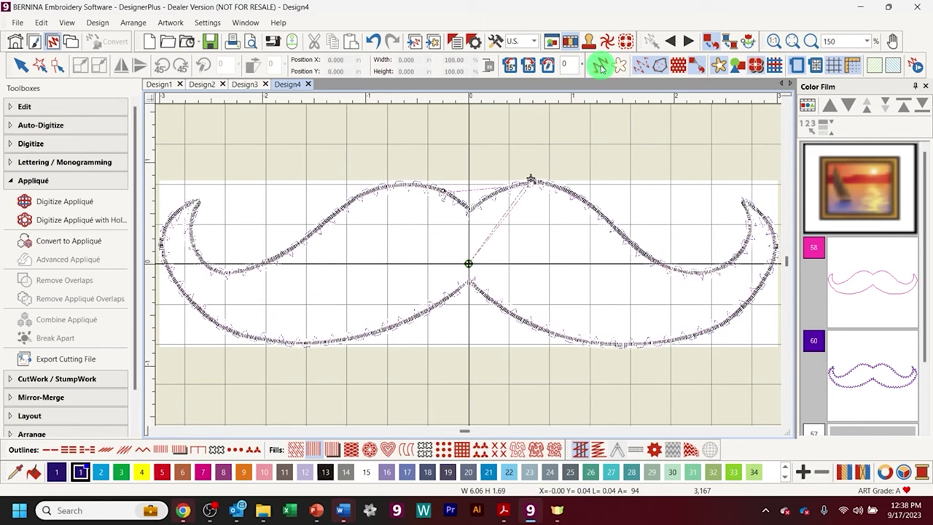
{"action": "left_click", "coordinate": [599, 66]}
{"action": "left_click", "coordinate": [600, 67]}
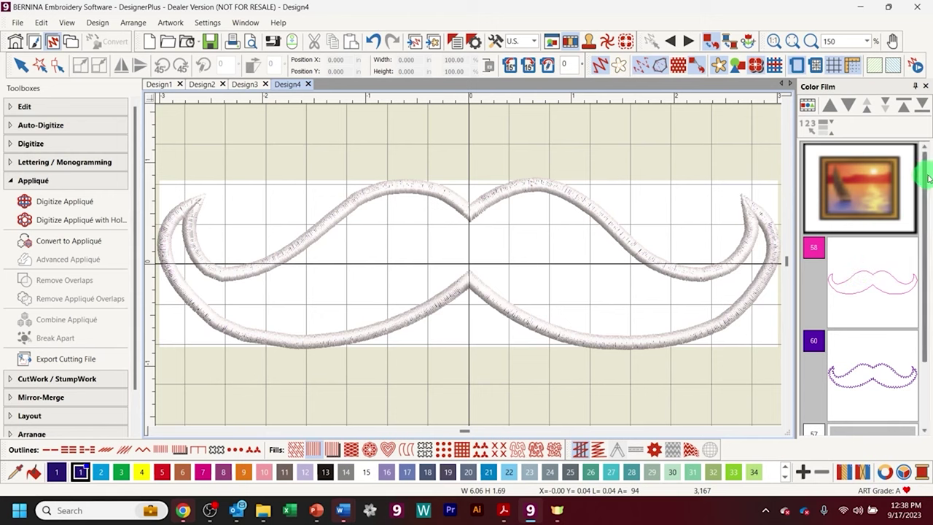
- Review the appliqué's layers down to the cover stitching in the Color Film, then switch to the "Methods of Machine Applique" presentation slide
{"action": "scroll", "coordinate": [916, 218], "scroll_direction": "down", "scroll_amount": 1}
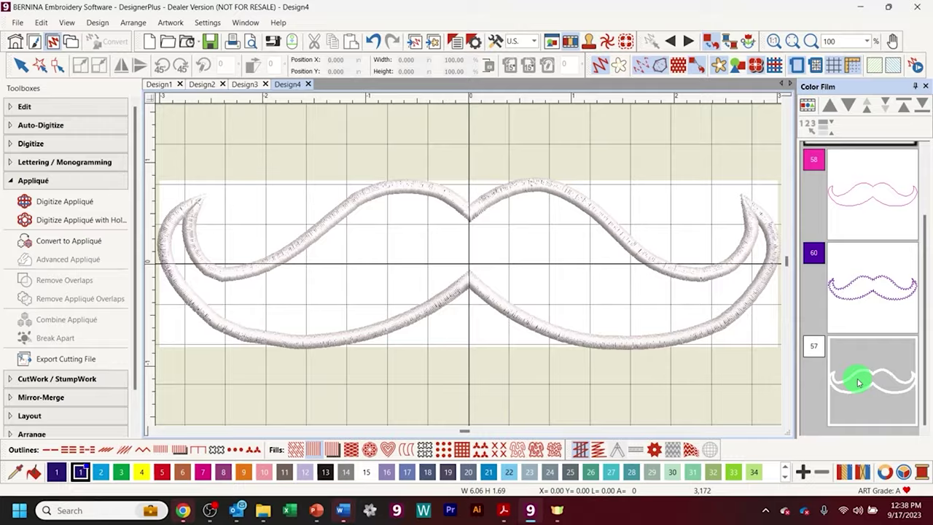
{"action": "key", "text": "alt+Tab"}
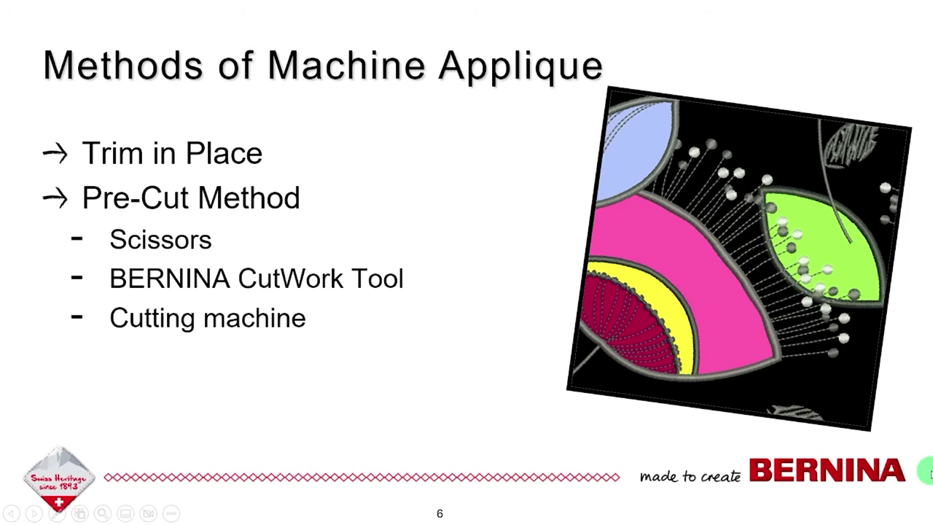